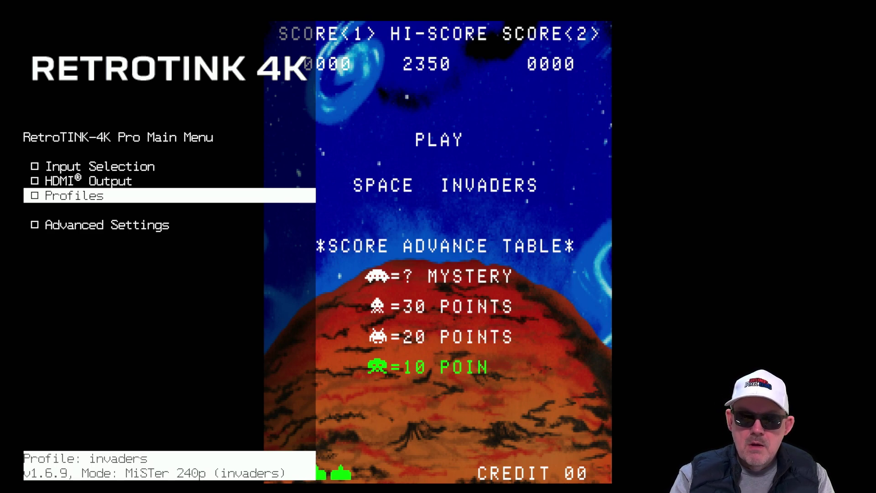
Load the Space Invaders Part II (Taito, Bigger ROMs) core from the MiSTer System > Core list
key(F12)
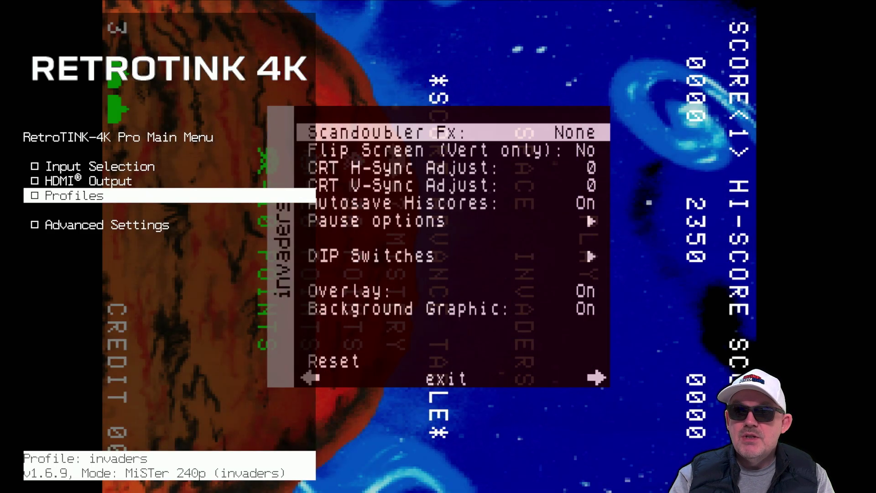
key(Left)
key(Return)
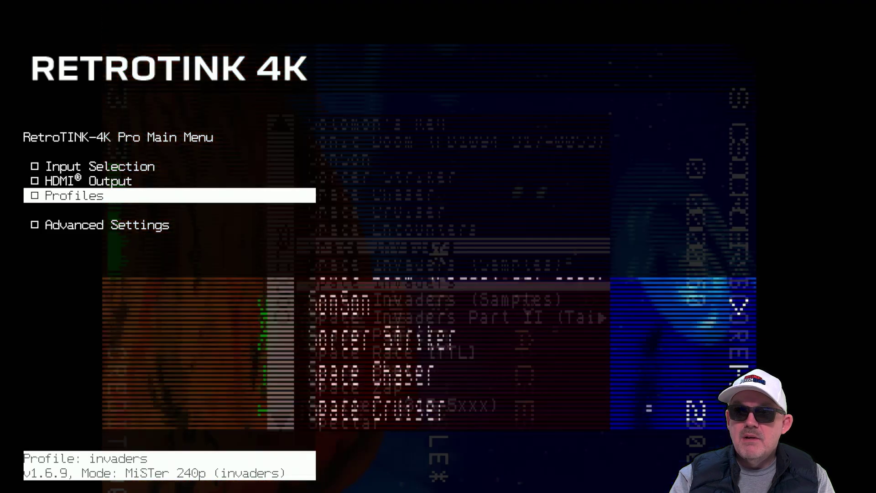
key(Down)
key(Down)
key(Return)
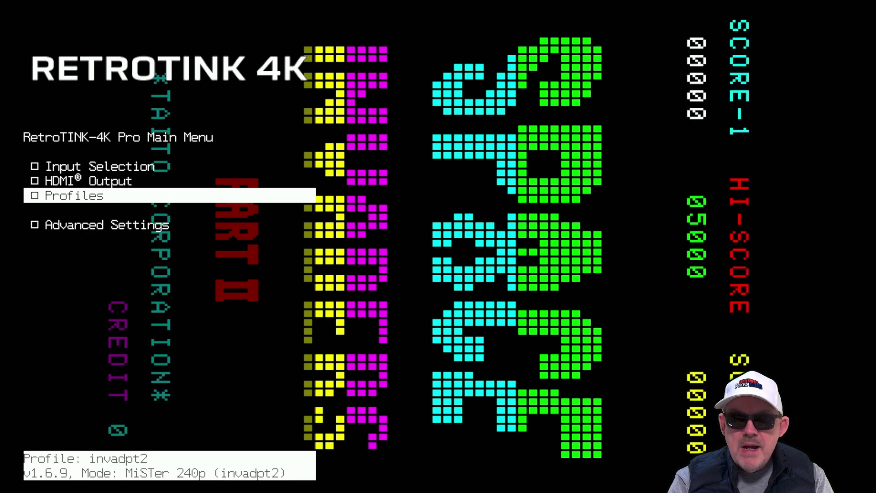
Set Scaling/Cropping RoTATE (Beta) to 90 Deg Left, then back out to the main menu
key(Down)
key(Return)
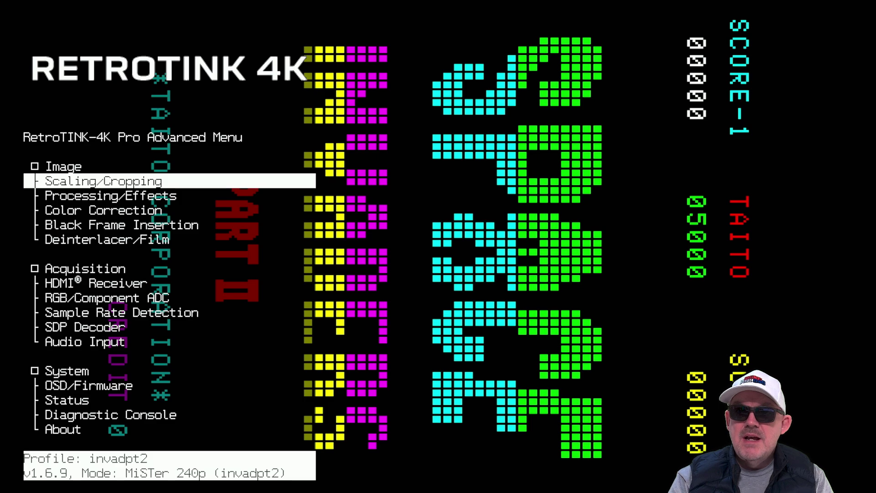
key(Return)
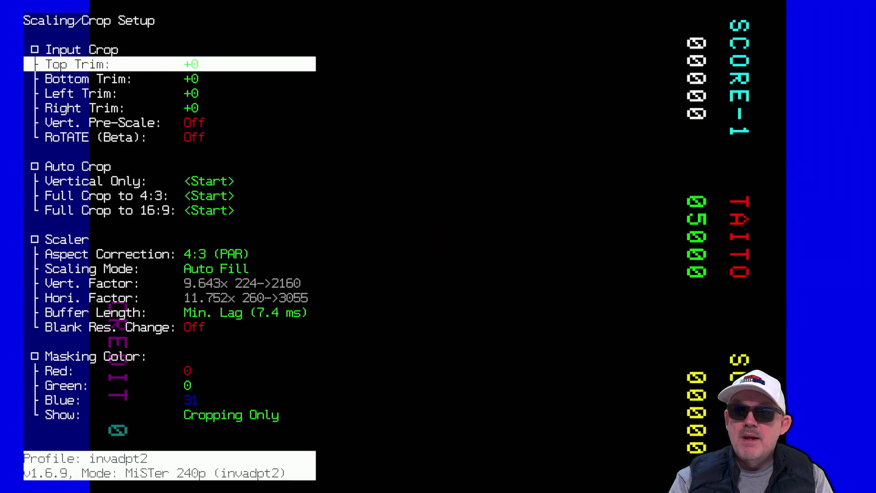
key(Down)
key(Down)
key(Down)
key(Down)
key(Down)
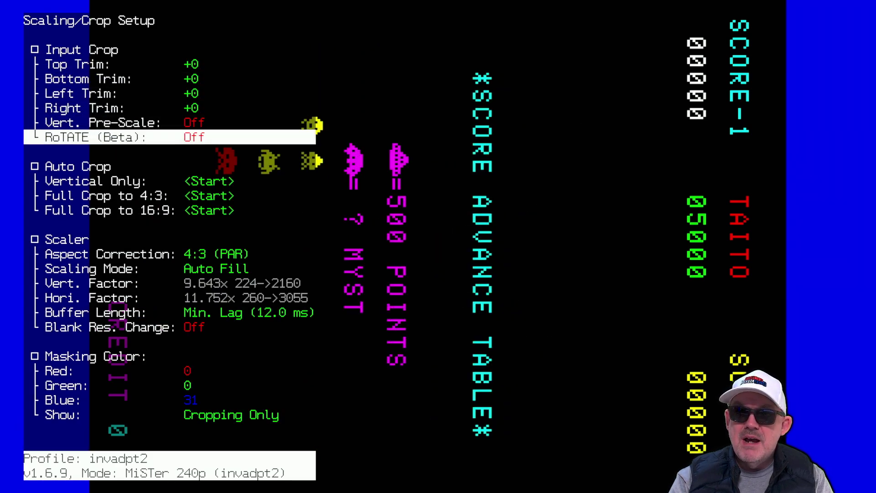
key(Right)
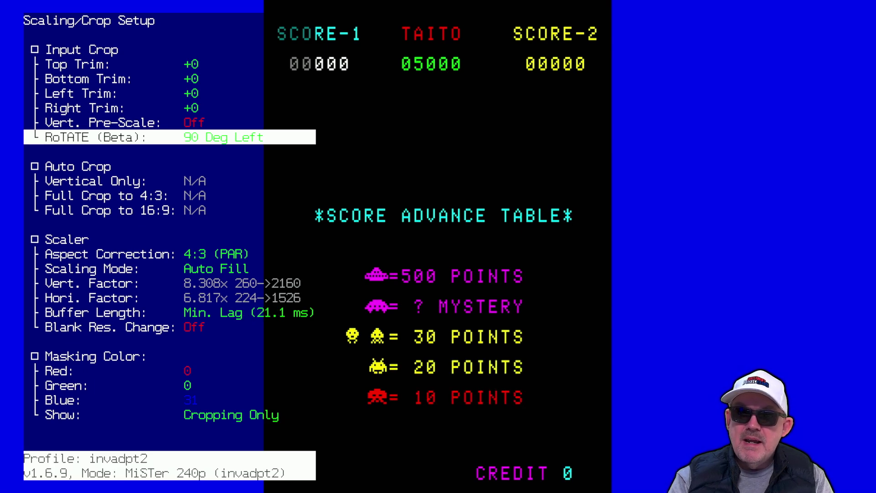
key(Escape)
key(Escape)
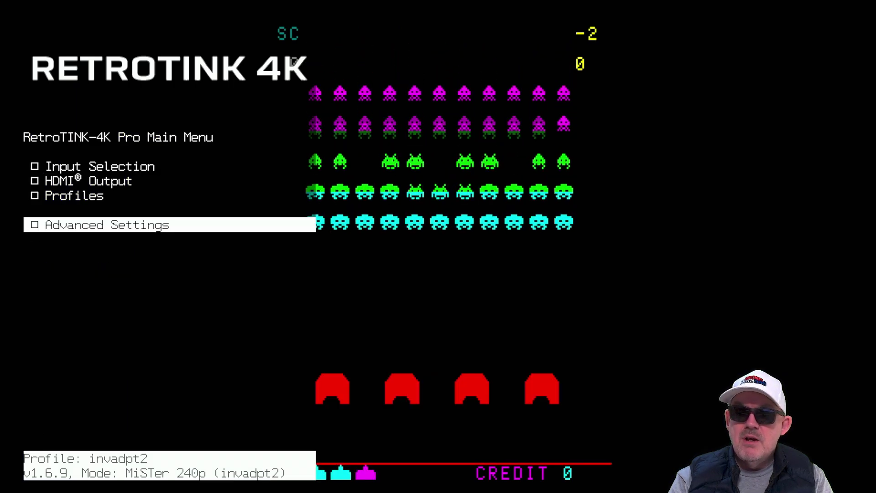
key(Up)
Save the current settings over the MiSTer 240p invadpt2 profile, confirming with OK
key(Return)
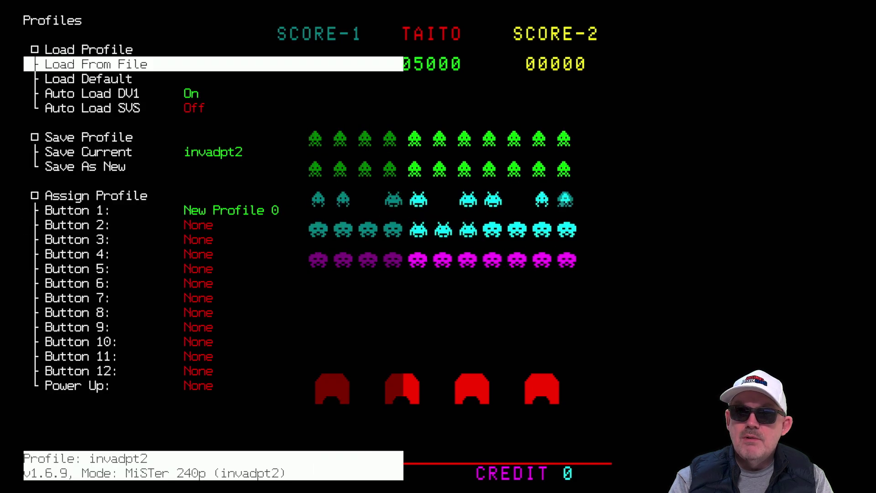
key(Down)
key(Down)
key(Down)
key(Down)
key(Down)
key(Up)
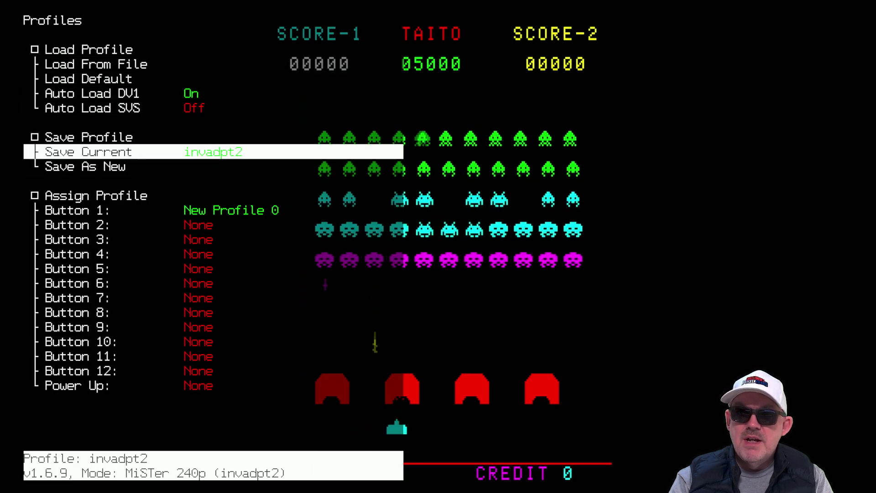
key(Return)
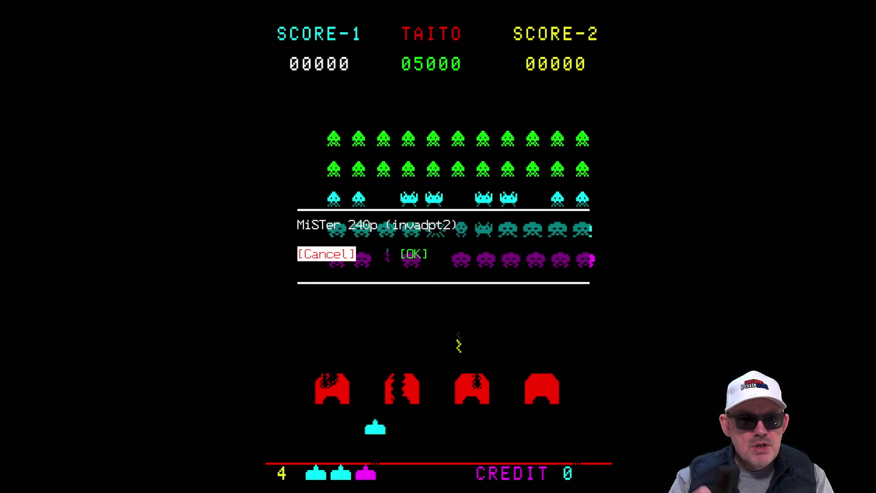
key(Right)
key(Return)
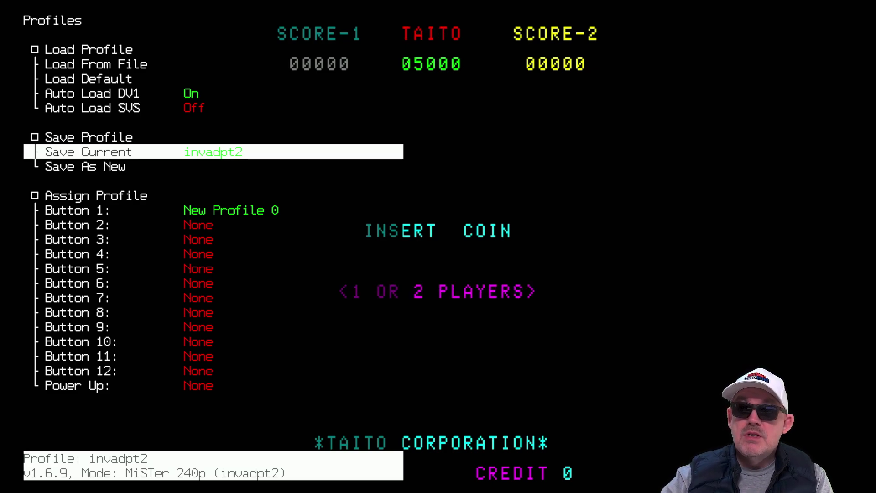
Load the Space Panic core from the MiSTer System > Core list so its profile loads
key(F12)
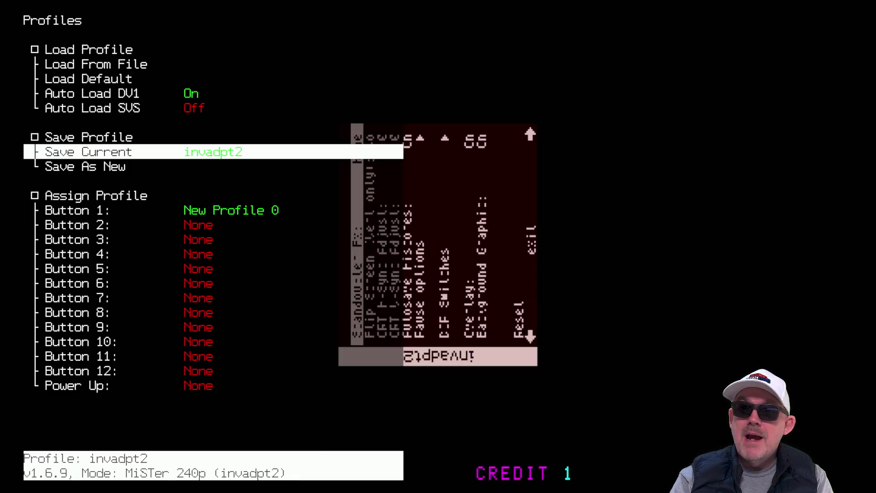
key(Right)
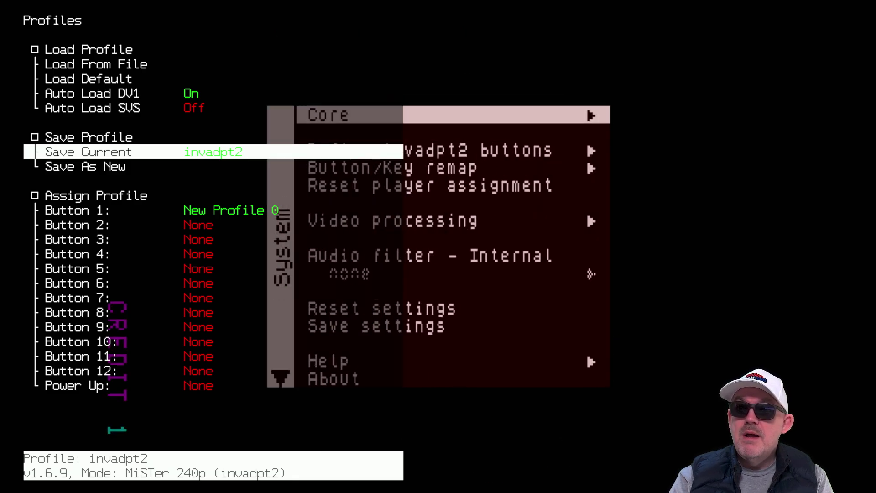
key(Return)
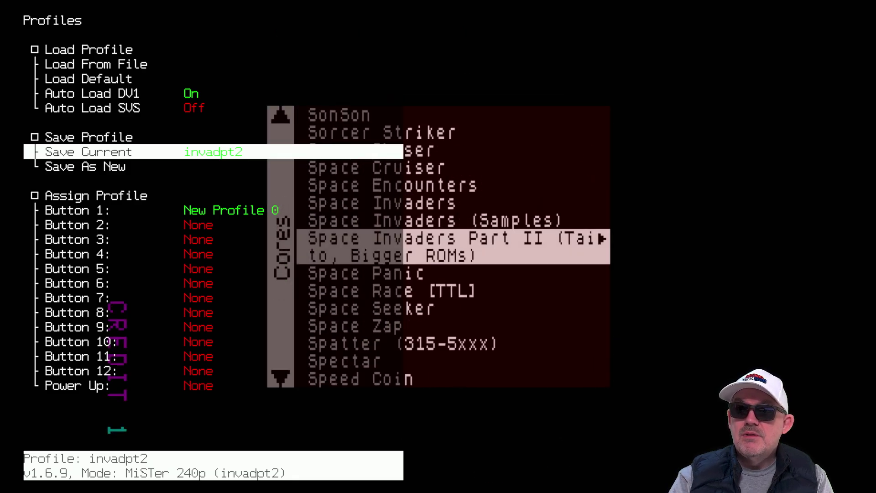
key(Down)
key(Return)
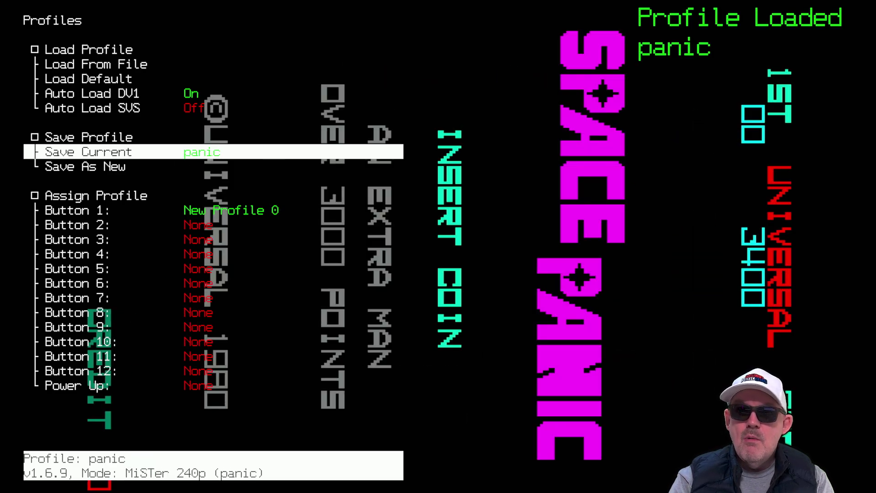
Reload the Space Invaders Part II core to restore the invadpt2 profile
key(F12)
key(Right)
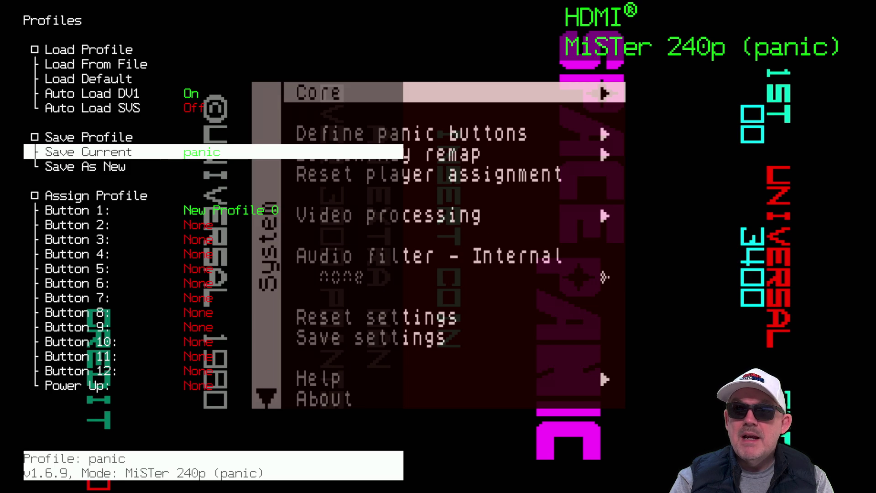
key(Return)
key(Up)
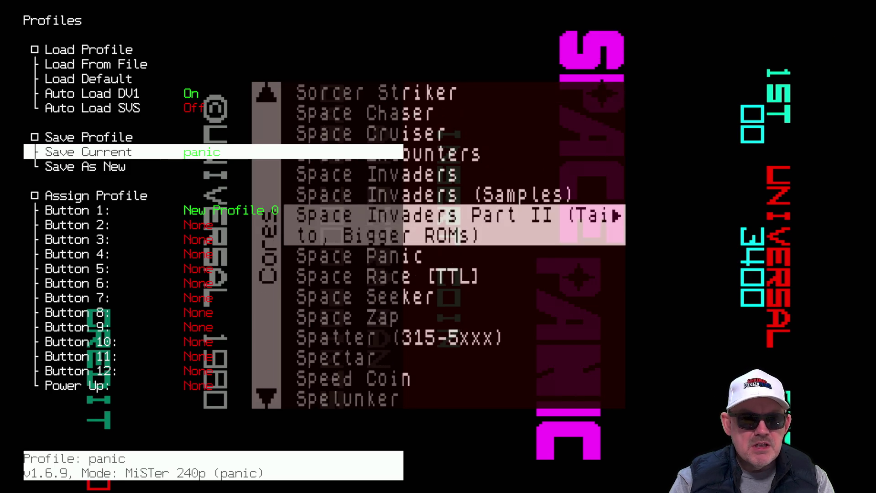
key(Return)
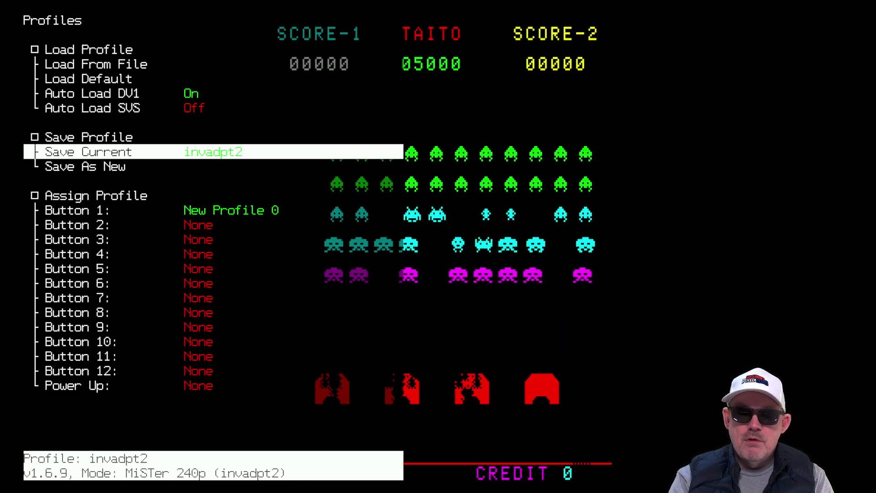
key(Down)
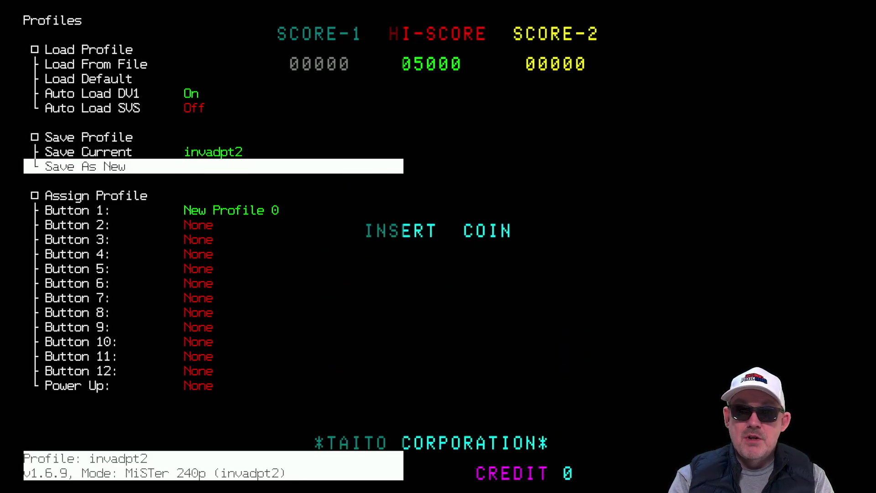
key(Down)
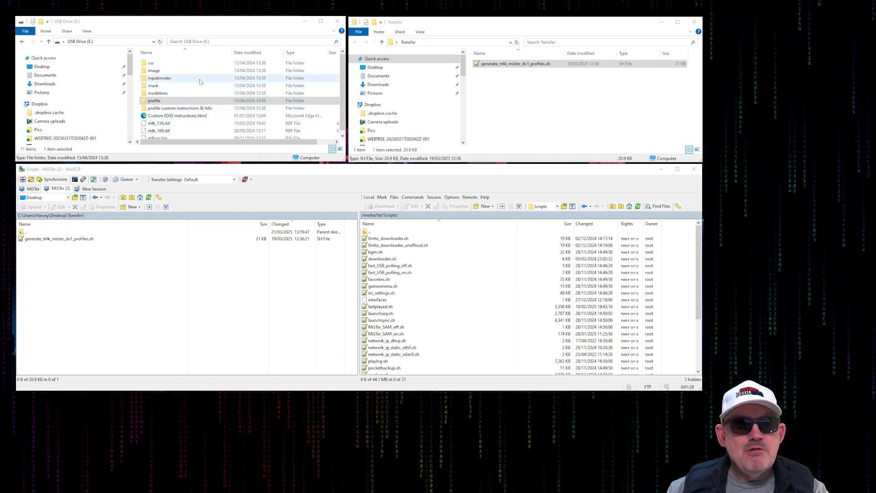
Select generate_rt4k_mister_dv1_profiles.sh in the Transfer folder window
scroll(200, 81, down, 1)
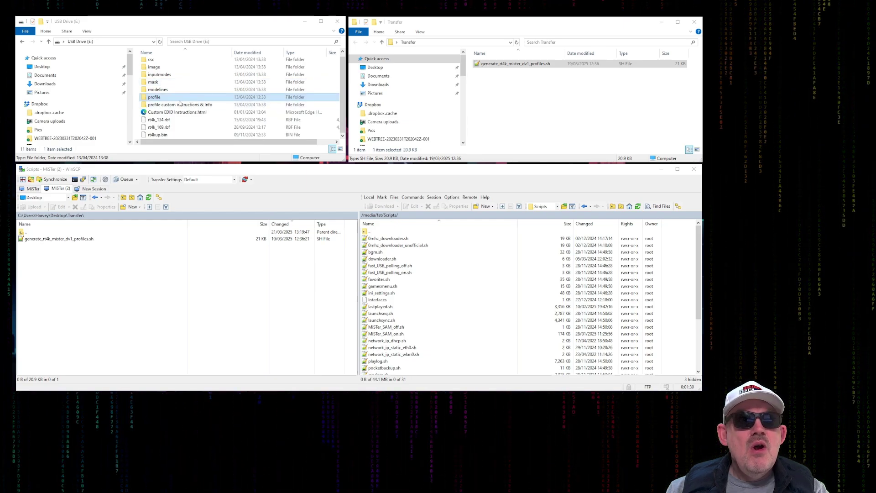
click(542, 108)
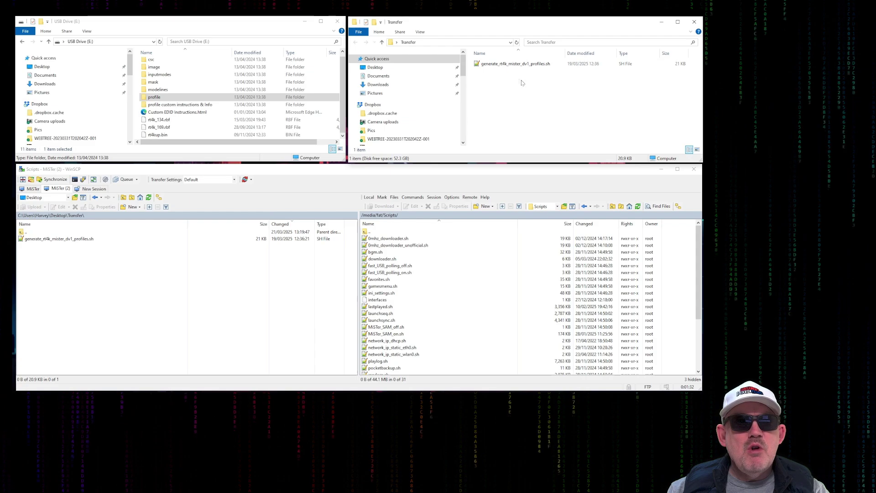
click(550, 64)
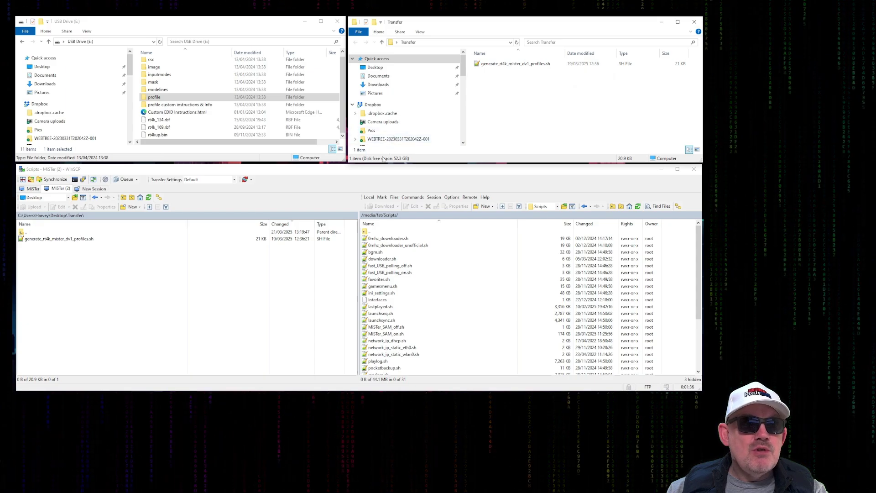
Open the USB drive's profile folder and drag New Profile 0.rt4 into the local Transfer folder
click(360, 183)
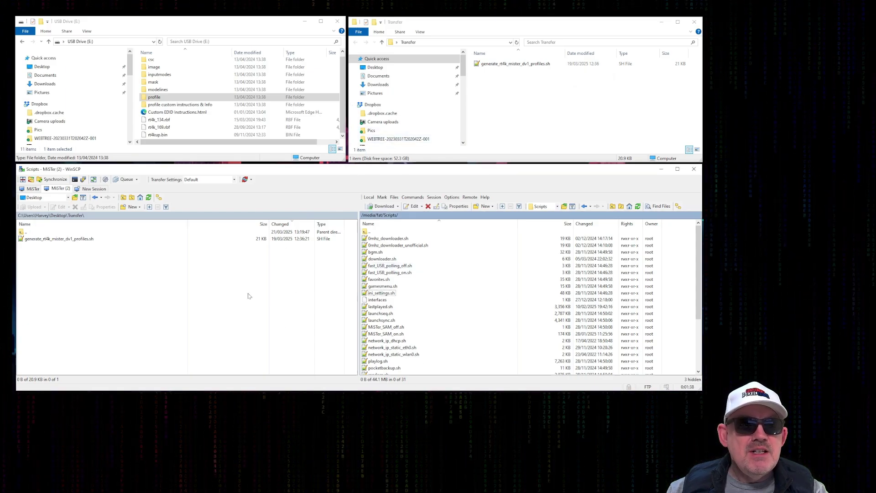
click(158, 98)
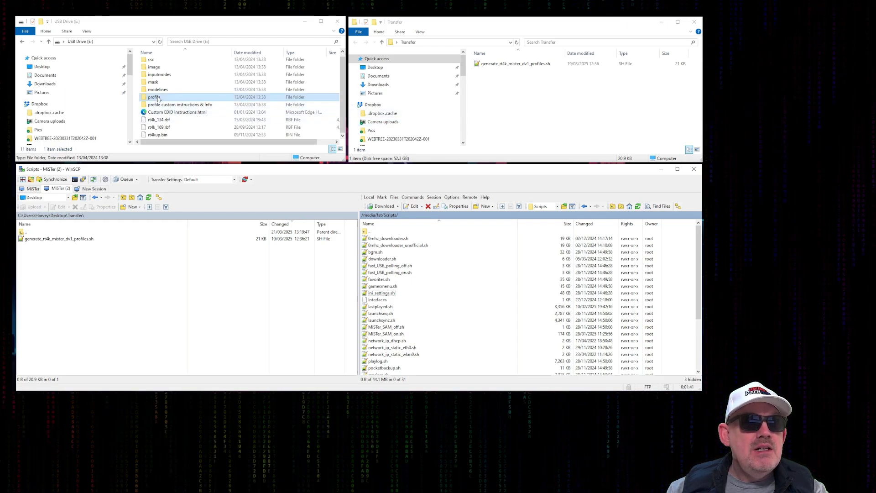
double_click(157, 98)
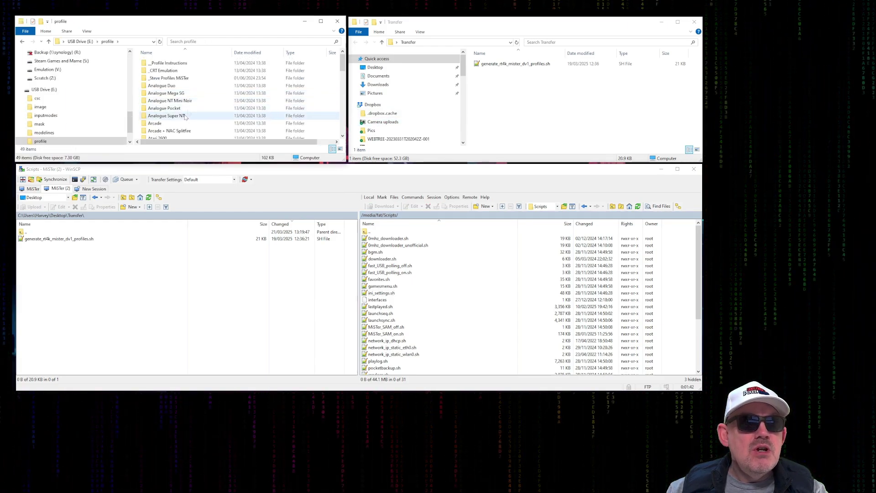
scroll(182, 123, down, 13)
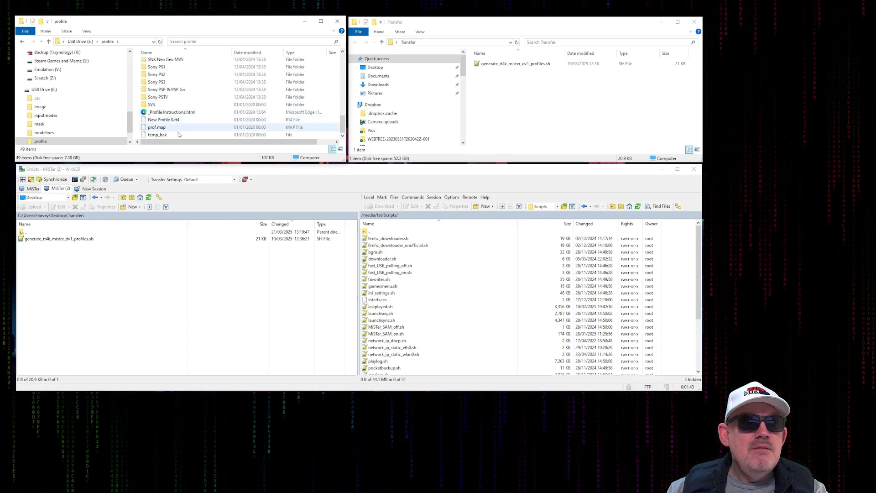
click(173, 121)
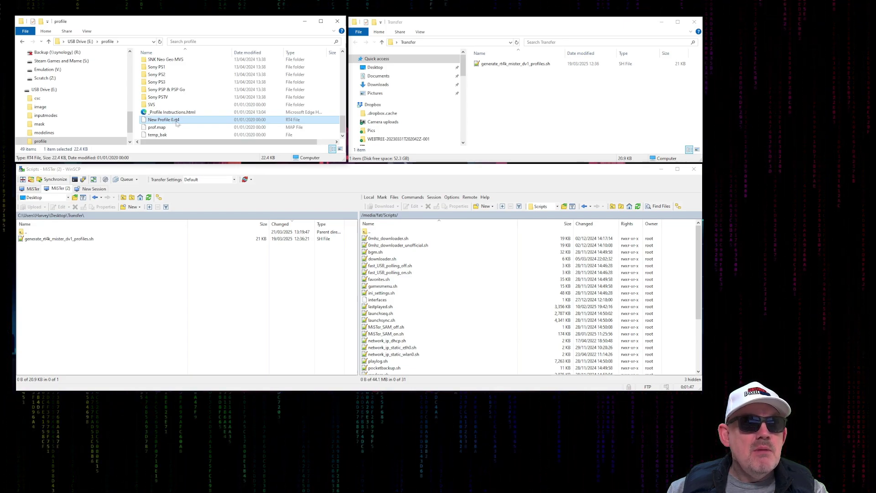
drag(176, 125, 105, 306)
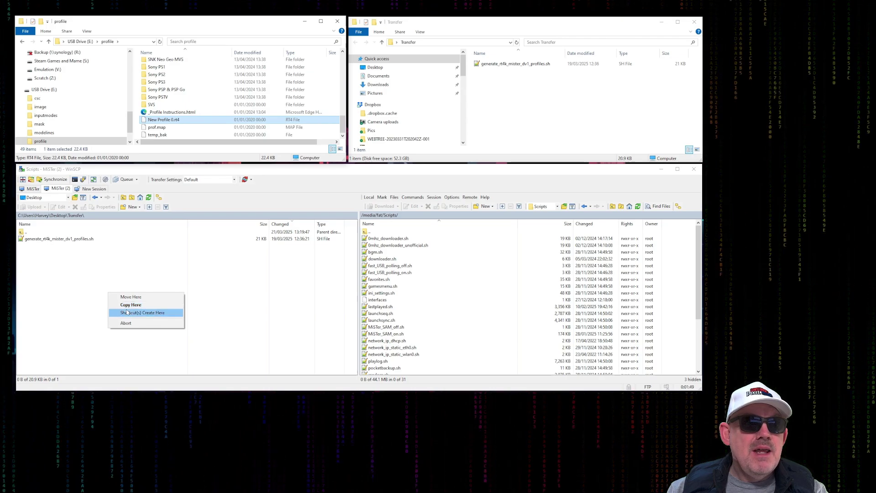
Copy New Profile 0.rt4 into Transfer and upload generate_rt4k_mister_dv1_profiles.sh to /media/fat/Scripts/
click(130, 305)
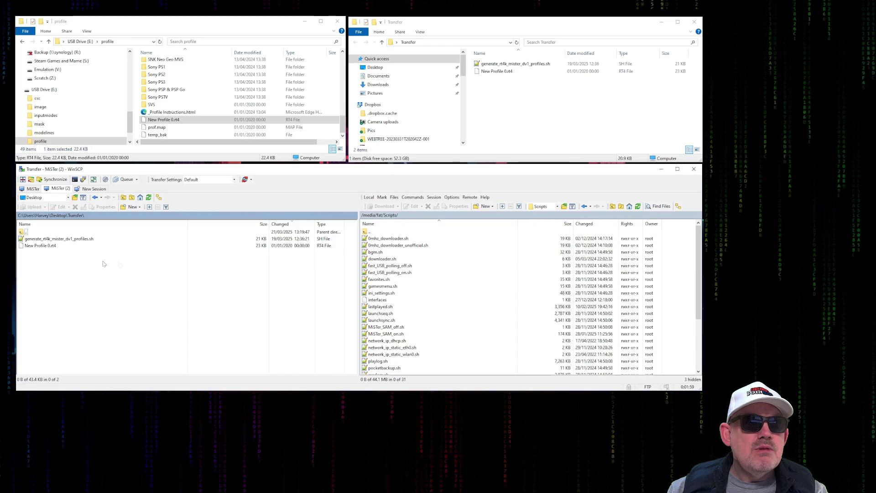
click(72, 242)
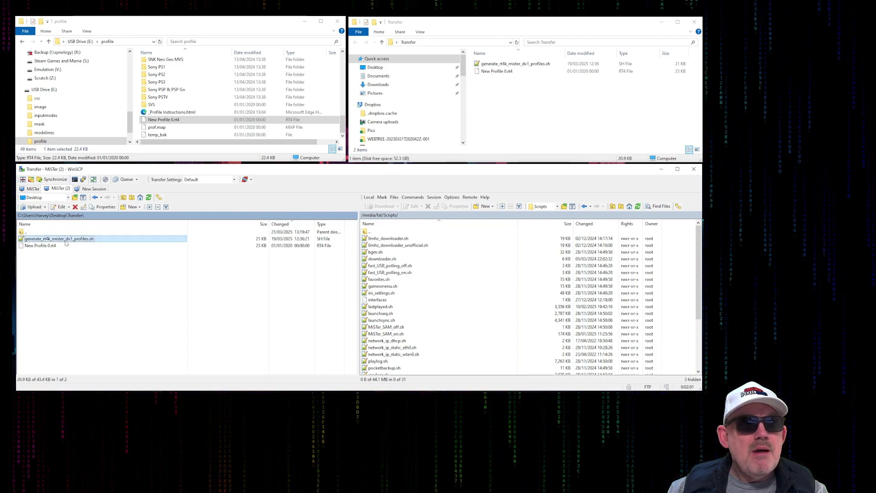
drag(69, 242, 522, 293)
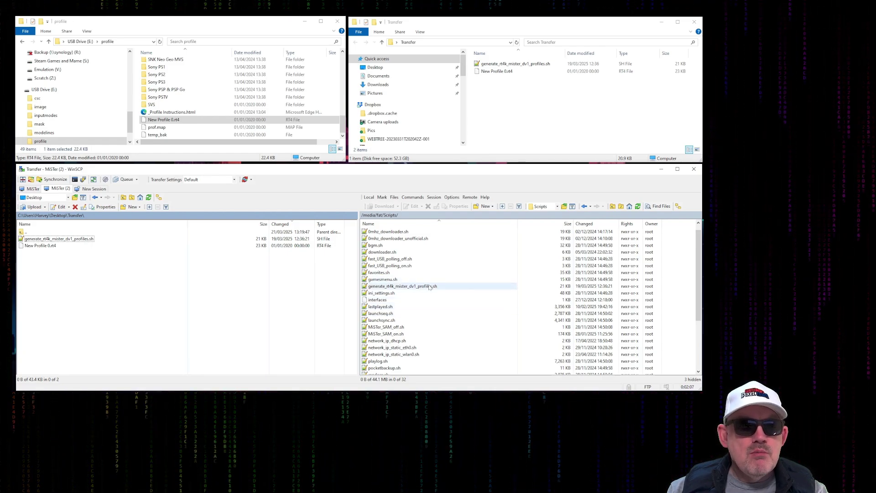
Upload New Profile 0.rt4 into the MiSTer's /media/fat folder and check it arrived
scroll(385, 239, up, 1)
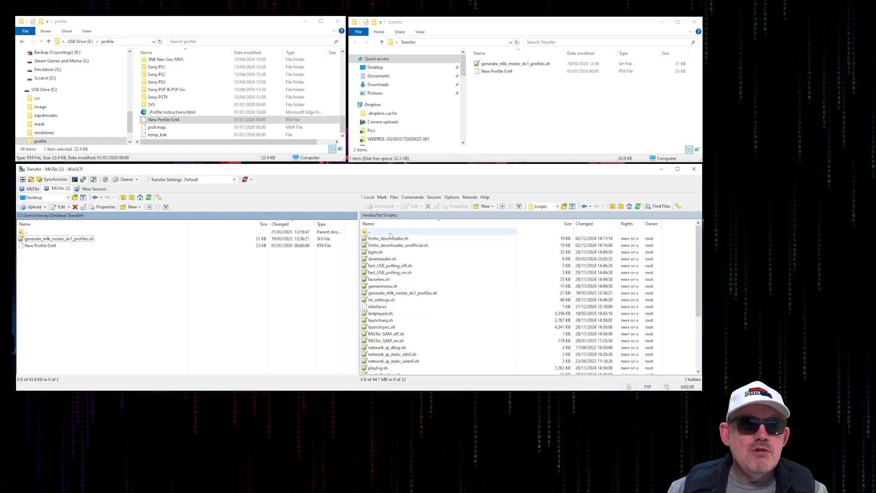
double_click(384, 233)
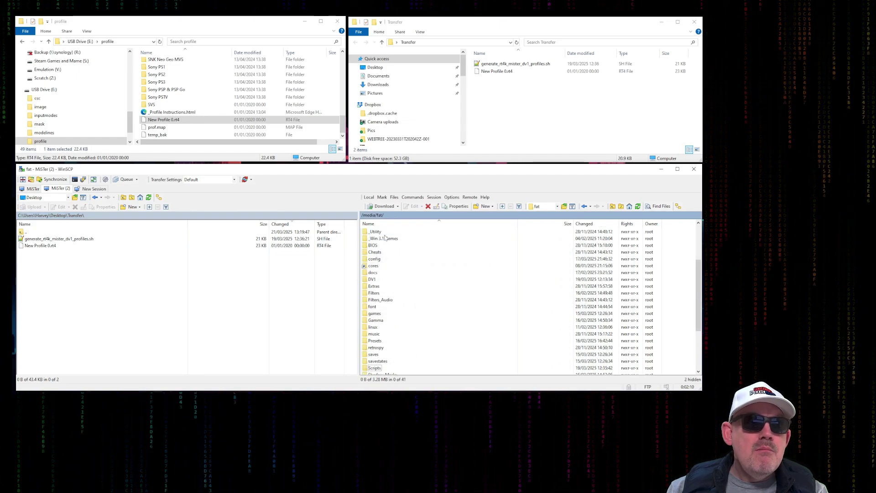
scroll(395, 279, down, 4)
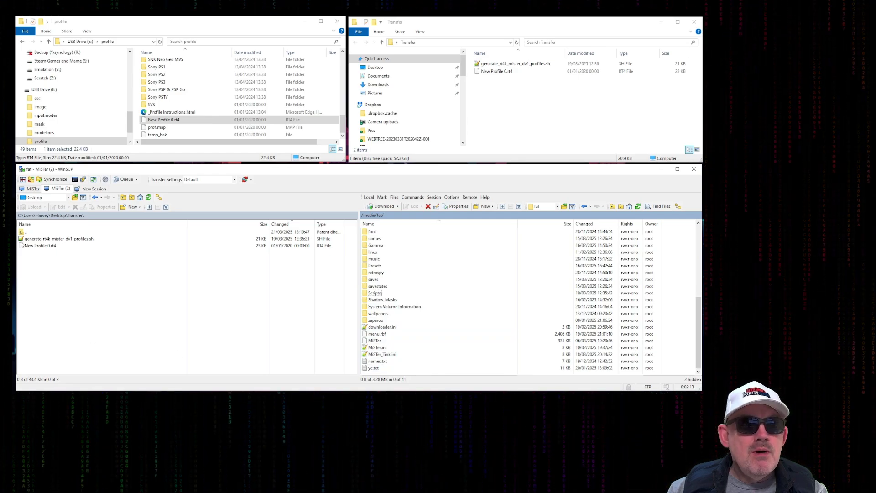
drag(44, 246, 440, 370)
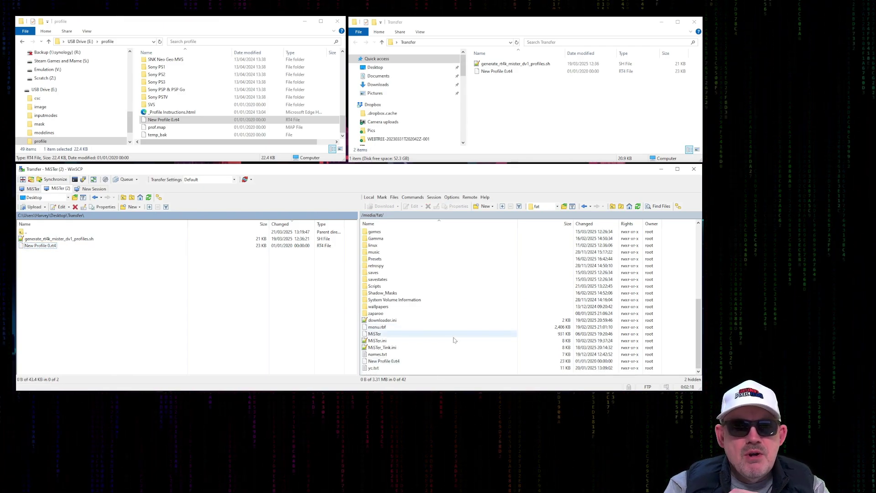
click(385, 363)
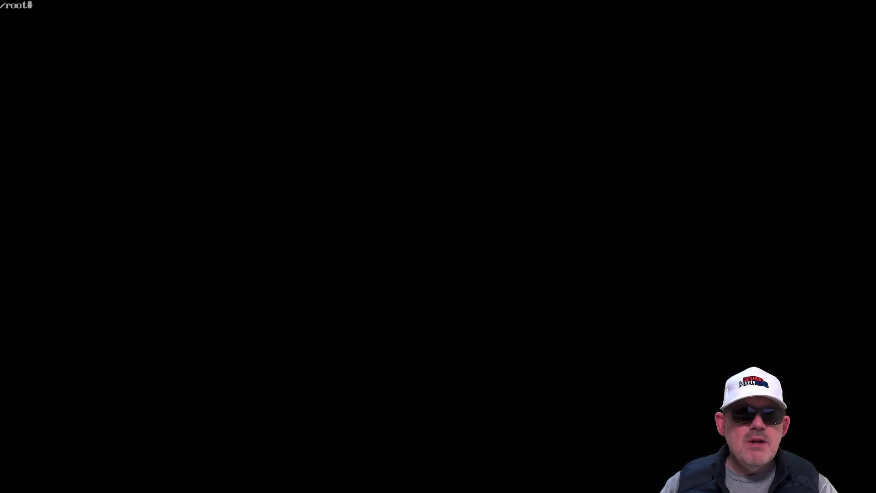
Change into the /media/fat directory with cd and Tab completion
text(cd /med)
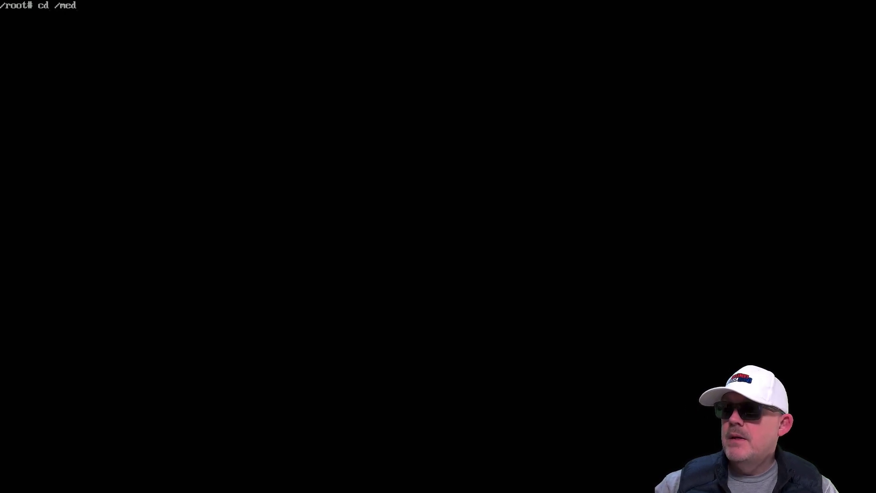
key(Tab)
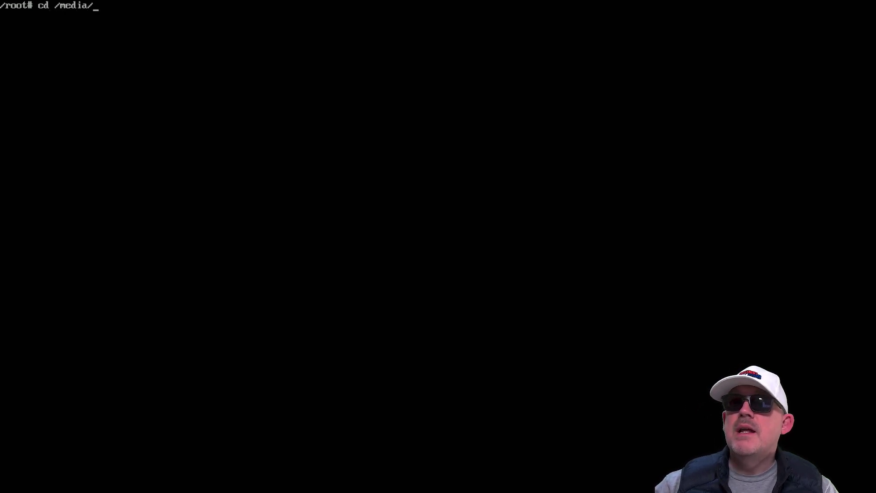
text(fat)
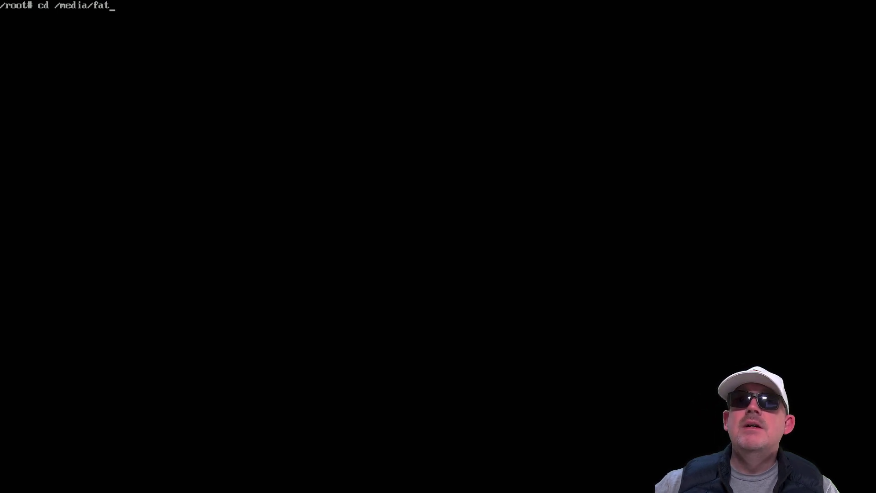
key(Return)
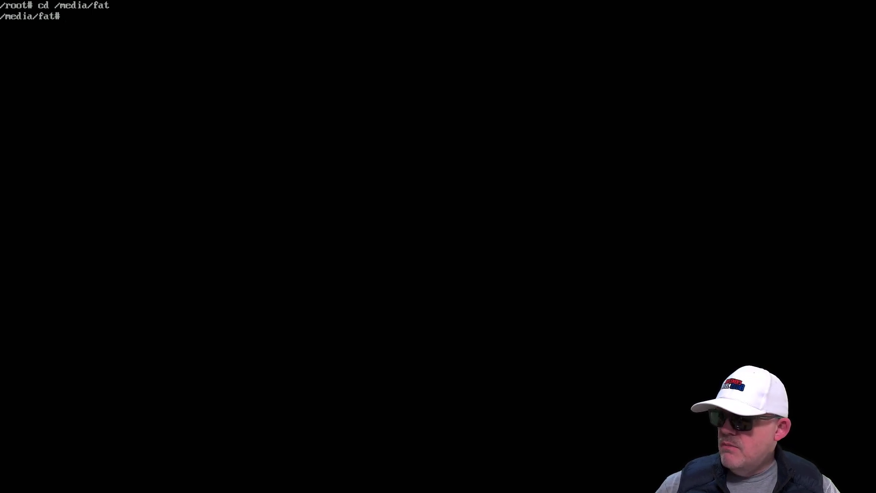
Open run.sh in the vi editor
text(vi )
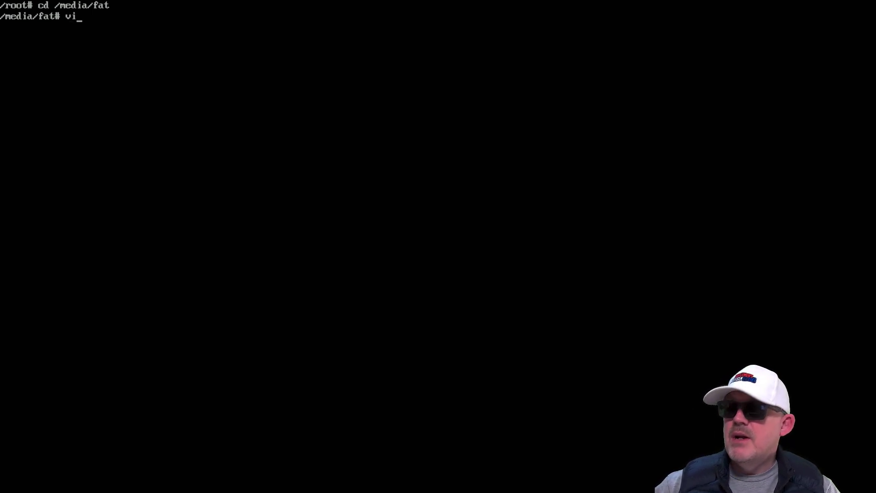
text(run)
key(Tab)
key(Return)
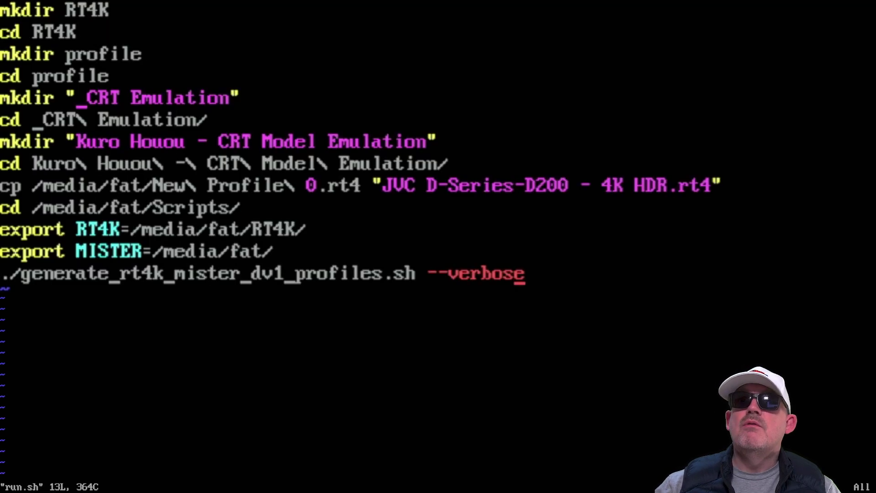